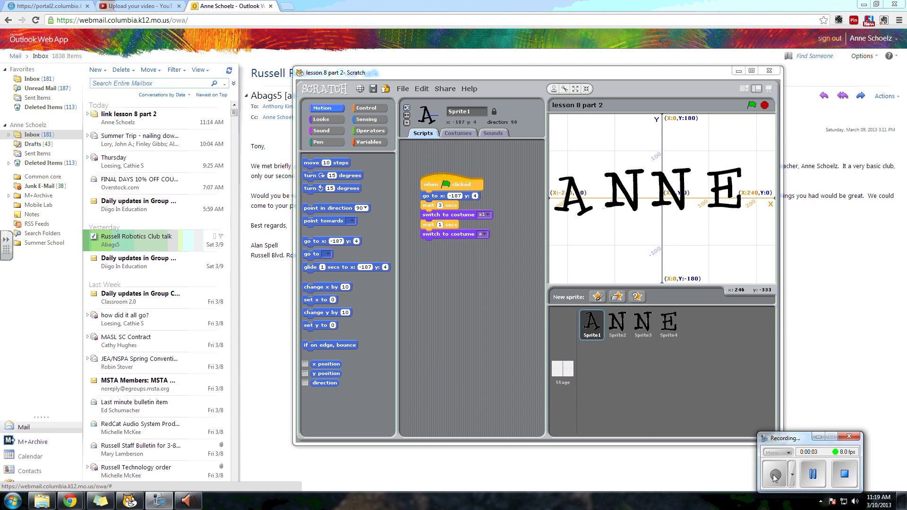
Step: Run the ANNE letter animation from the green flag
click(752, 106)
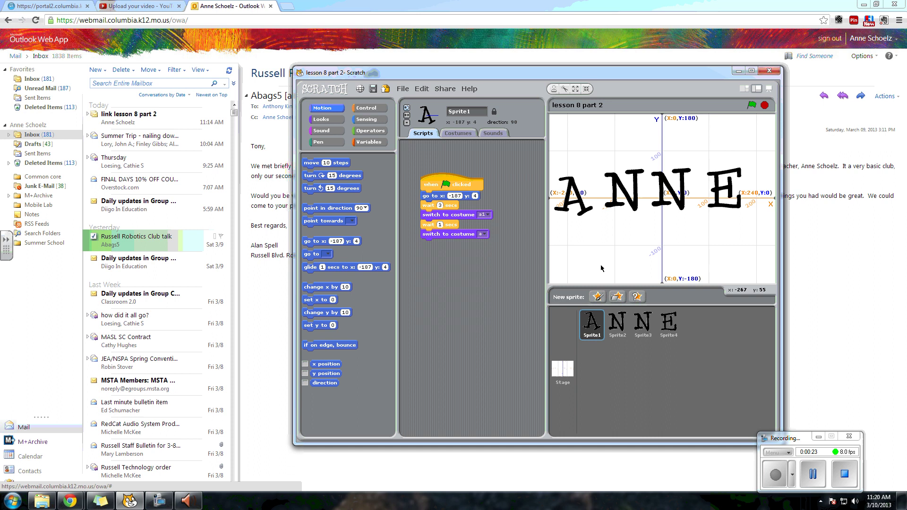
Step: Review the scripts of the first N, second N, E and A sprites in turn
click(619, 324)
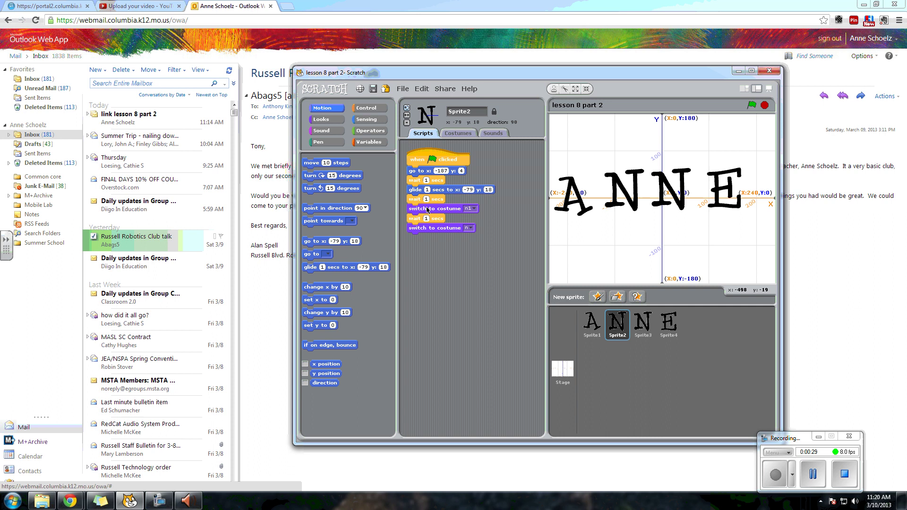
click(642, 322)
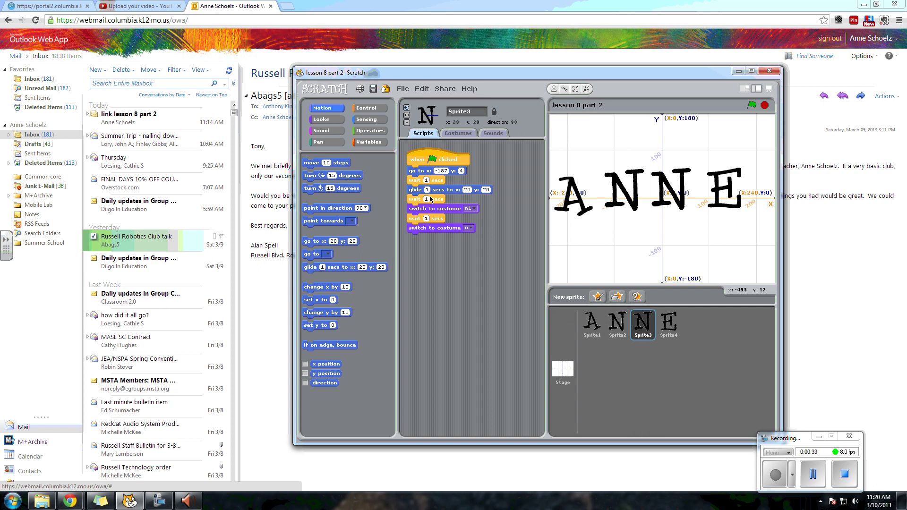
click(668, 322)
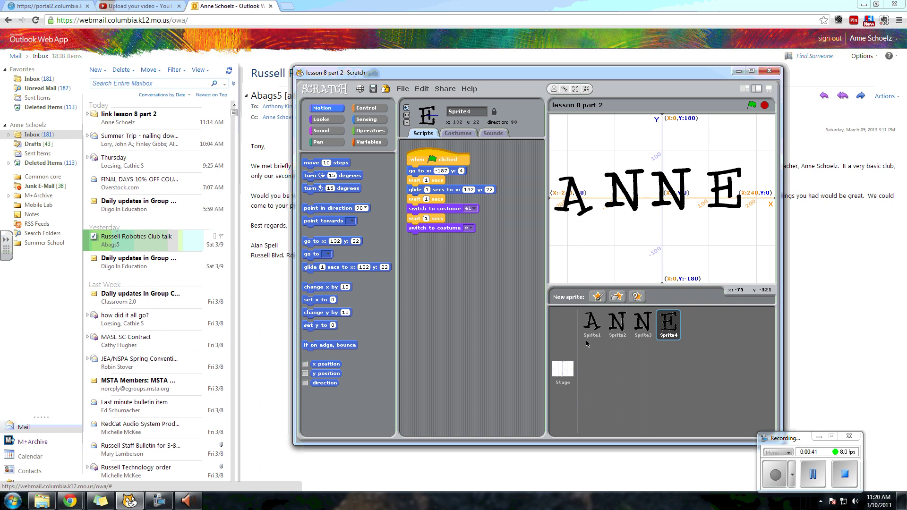
click(592, 325)
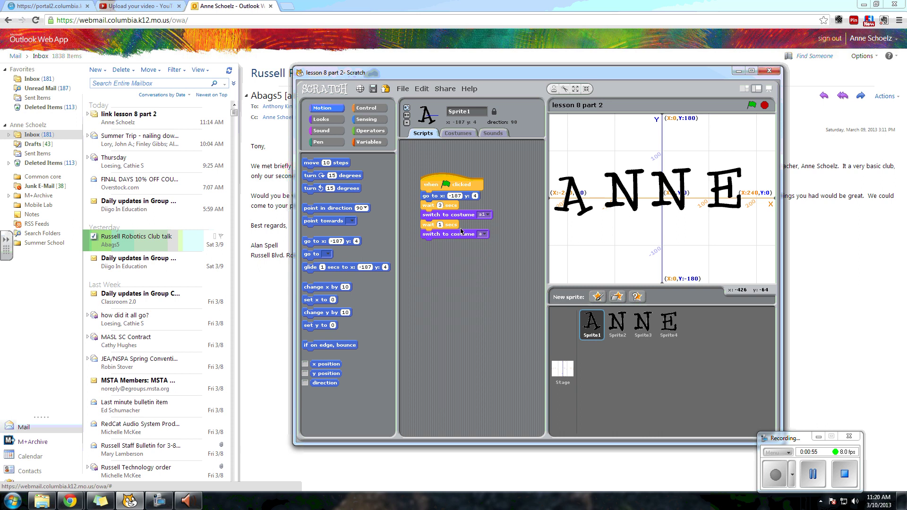
Step: Run the ANNE letter animation again from the green flag
click(751, 104)
Step: Step through the first N and second N sprites' scripts to reach the E sprite's script
click(617, 322)
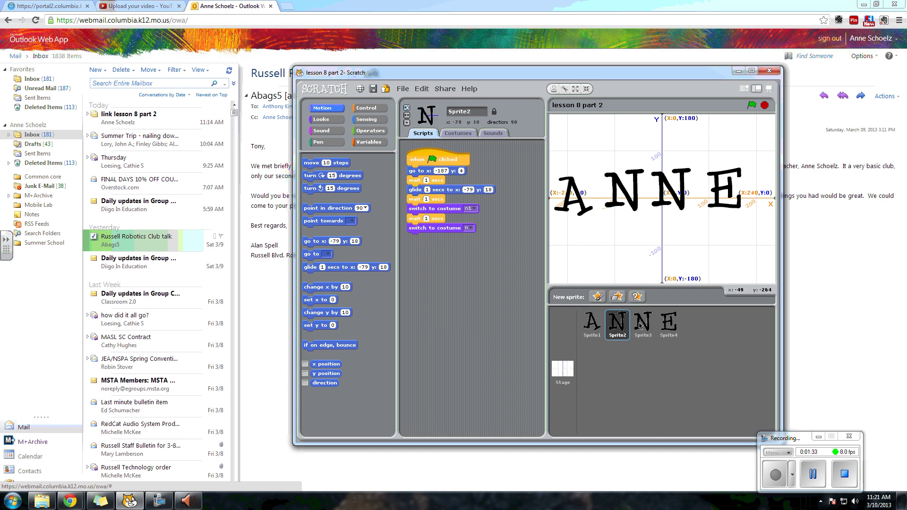
click(643, 322)
click(668, 322)
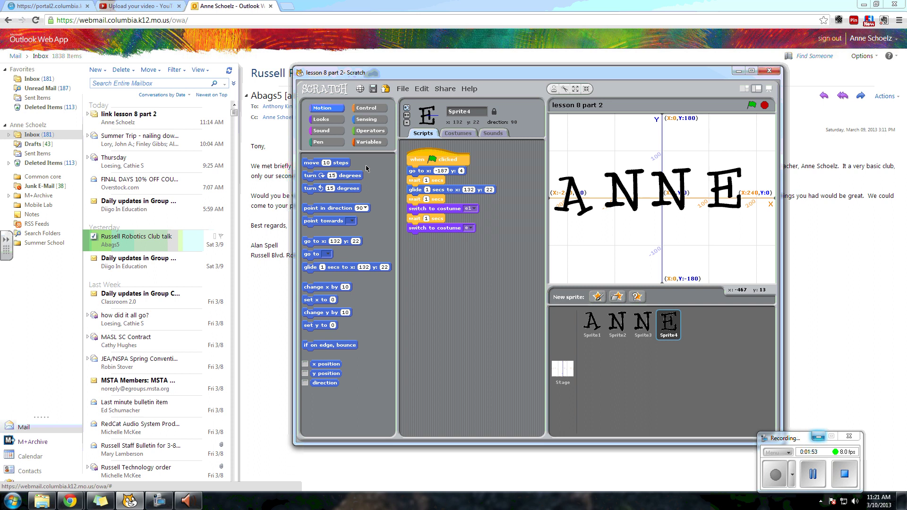
click(403, 88)
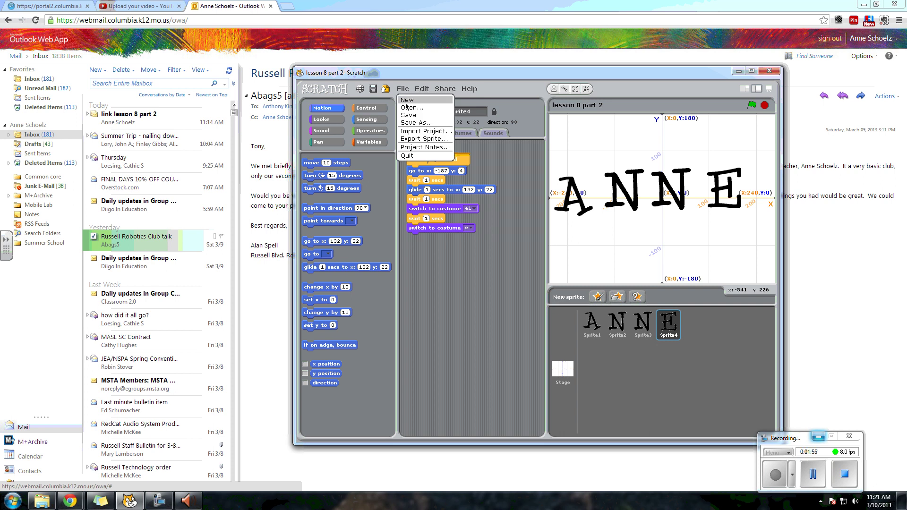
click(408, 100)
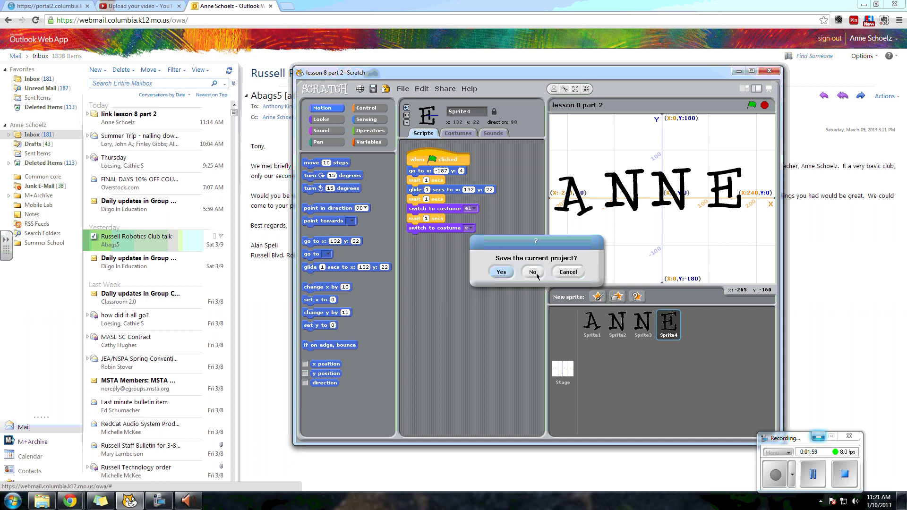
click(533, 272)
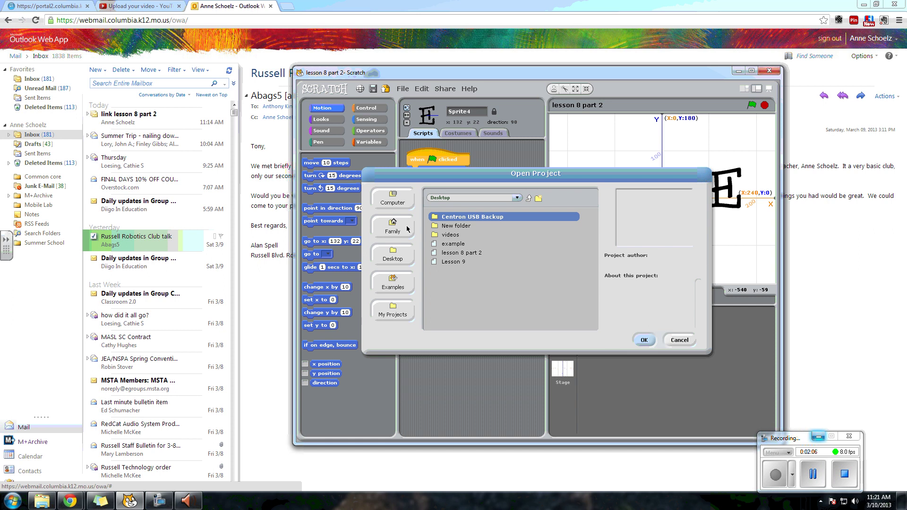
click(391, 198)
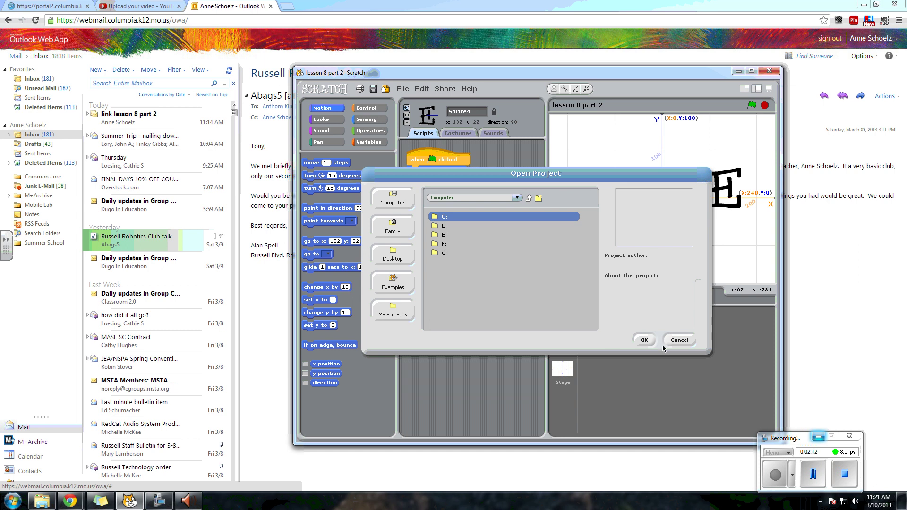
click(644, 340)
click(678, 340)
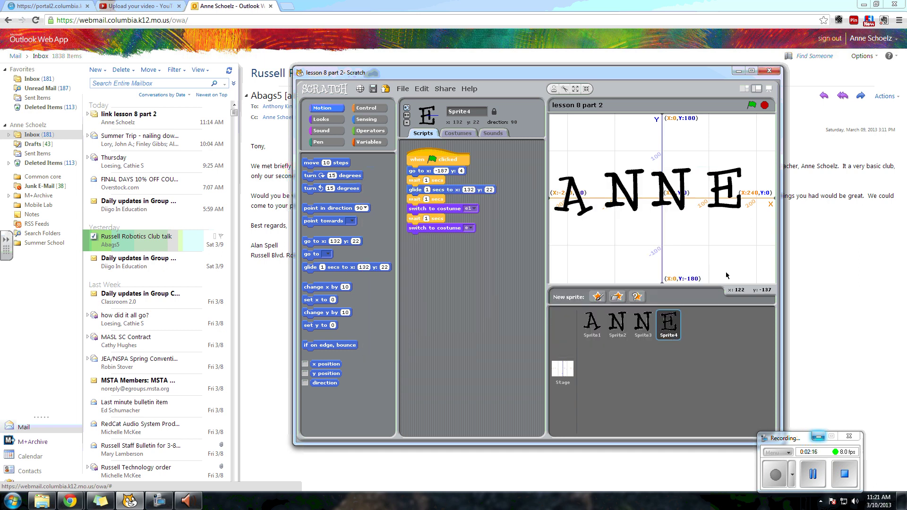